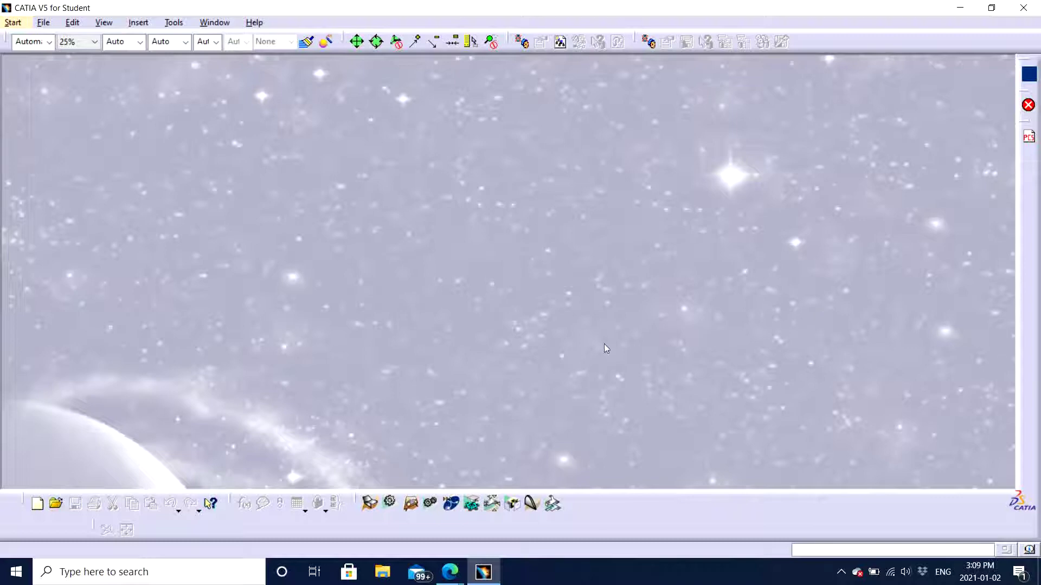
Step: Create a new Product document named Product1
key(alt+f)
key(Return)
scroll(709, 270, down, 2)
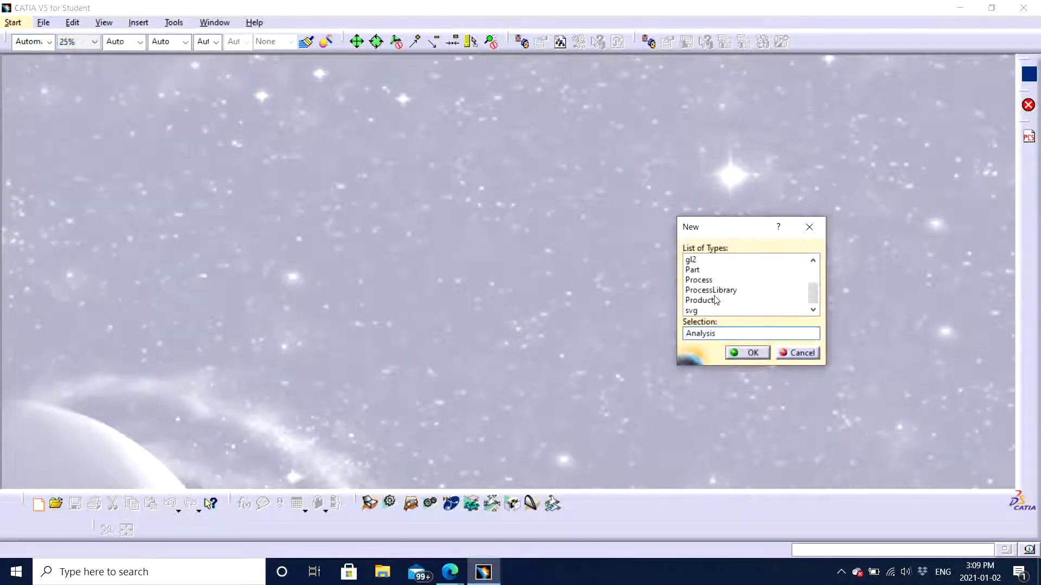
double_click(704, 299)
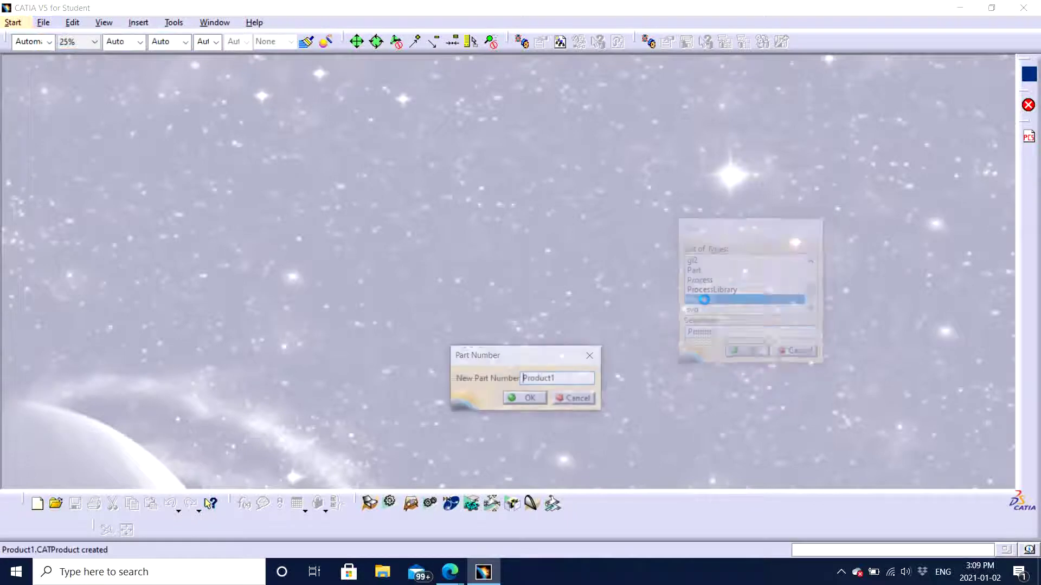
click(526, 398)
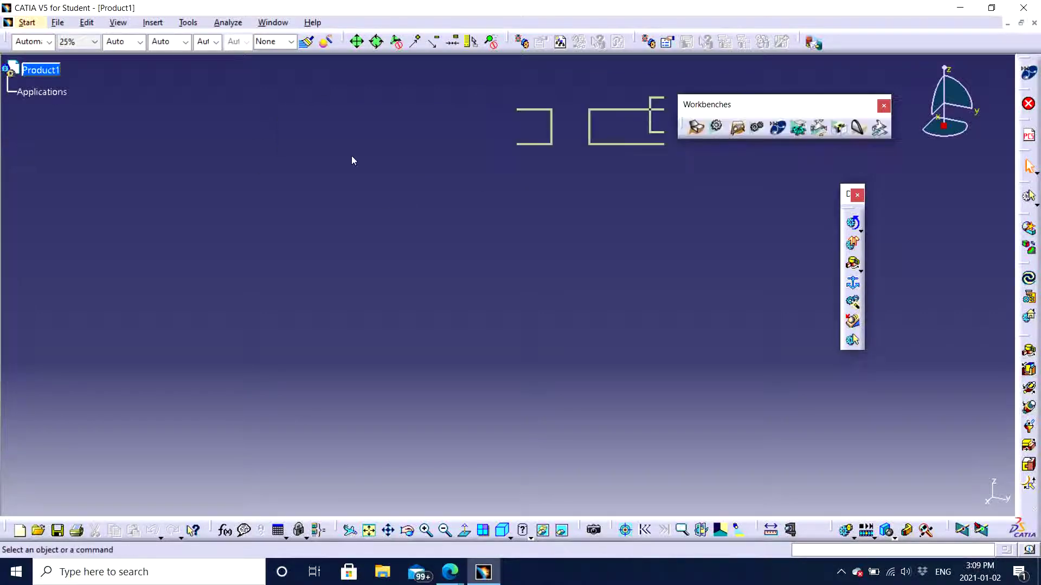
Step: Insert a new part named j into Product1 and expand its j.1 tree node
right_click(47, 73)
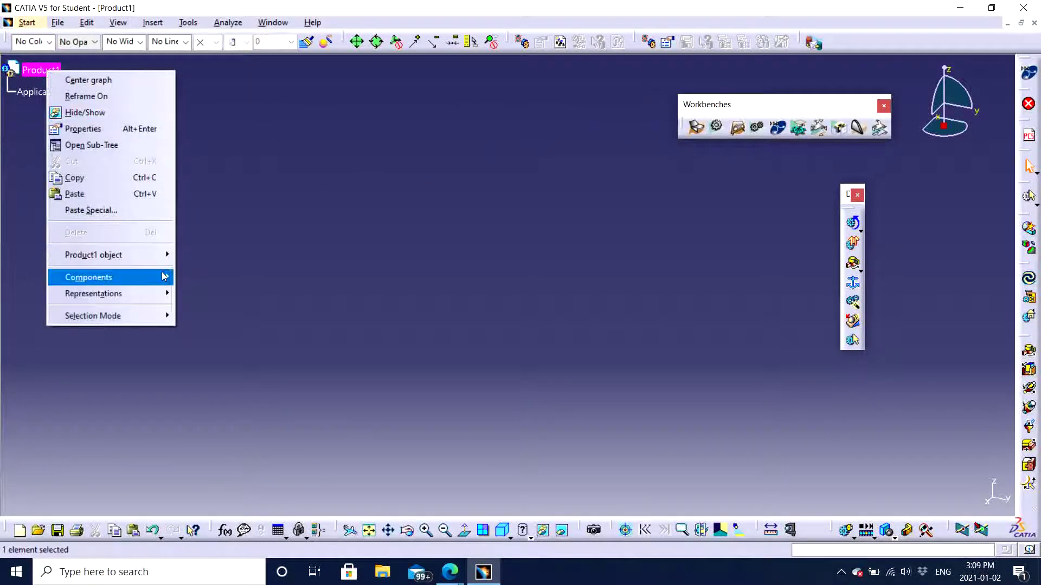
mouse_move(162, 277)
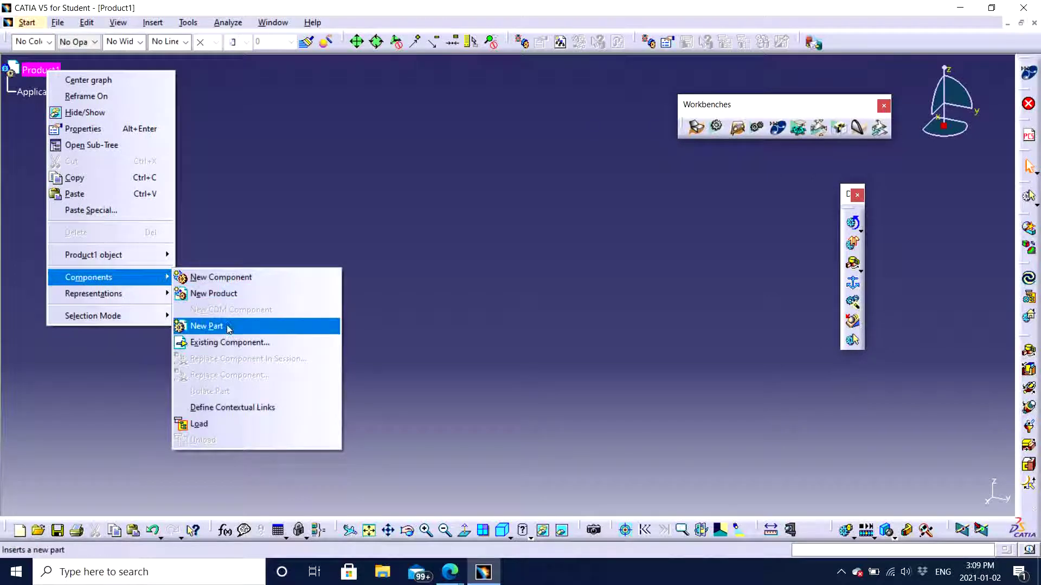
click(206, 326)
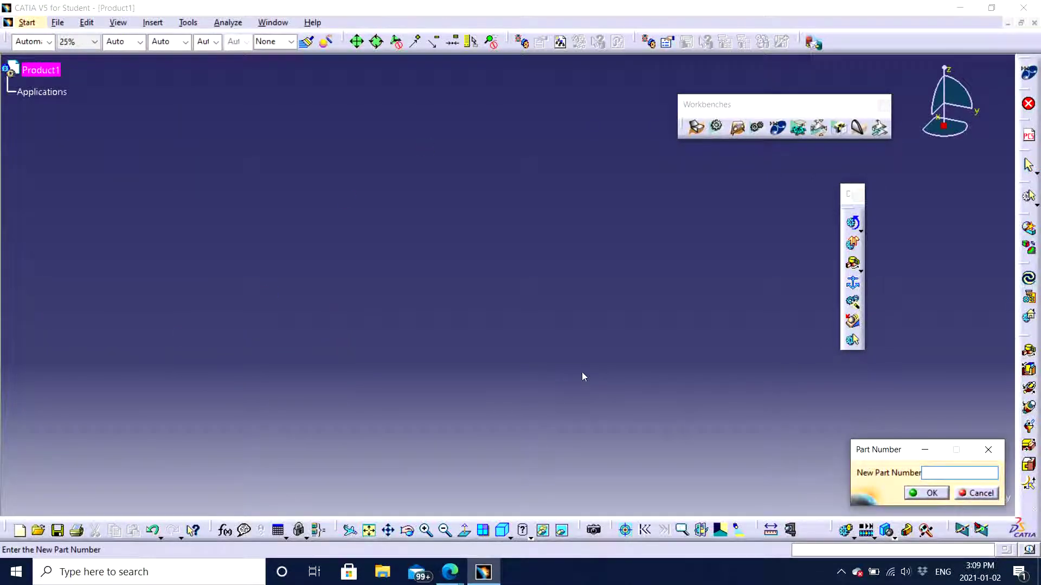
text(j)
key(Return)
middle_drag(616, 360, 504, 347)
click(8, 91)
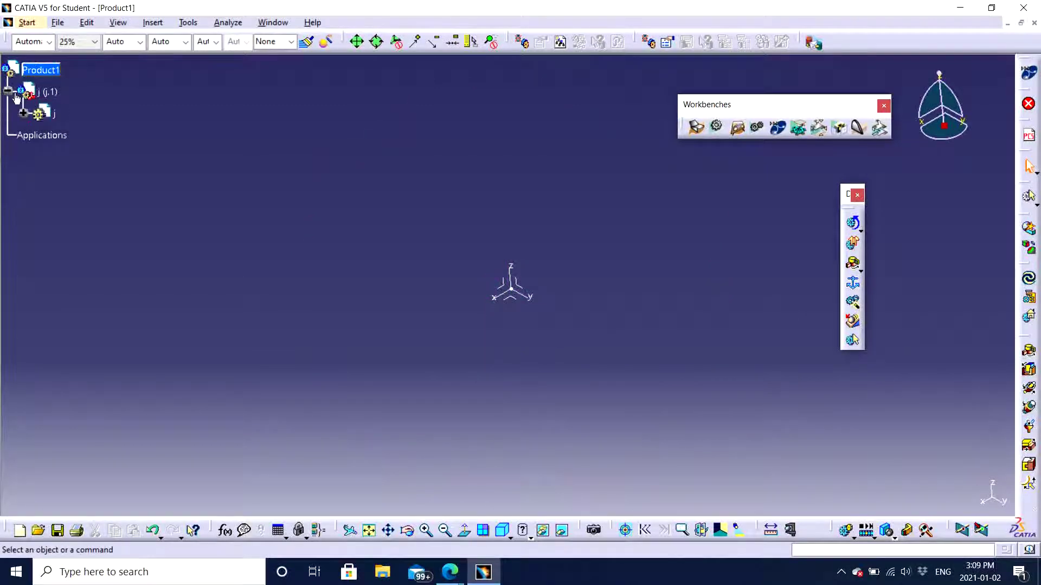
Step: Activate part j for Part Design editing and float the View toolbar
double_click(55, 114)
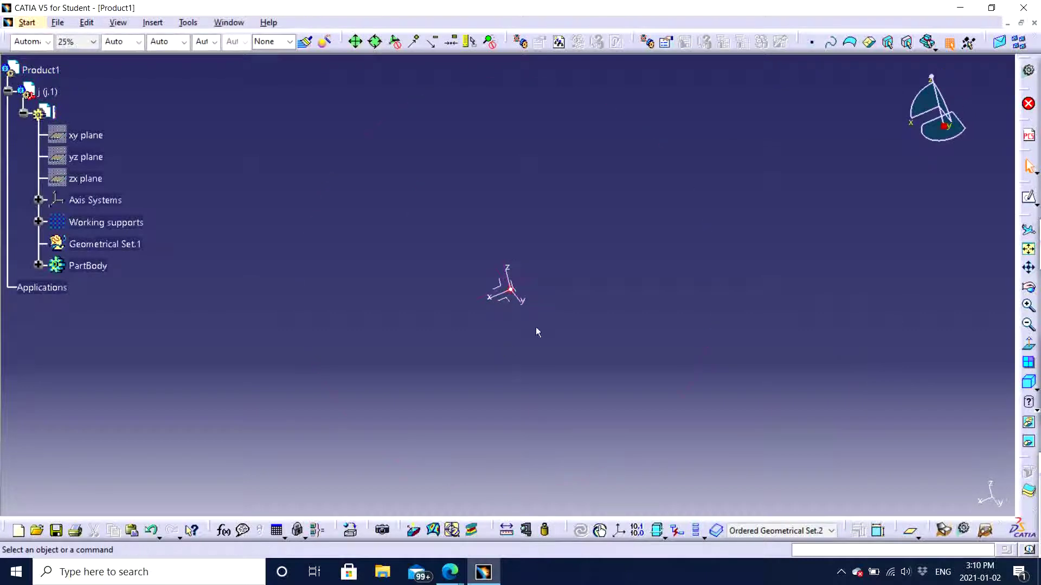
middle_drag(537, 332, 576, 328)
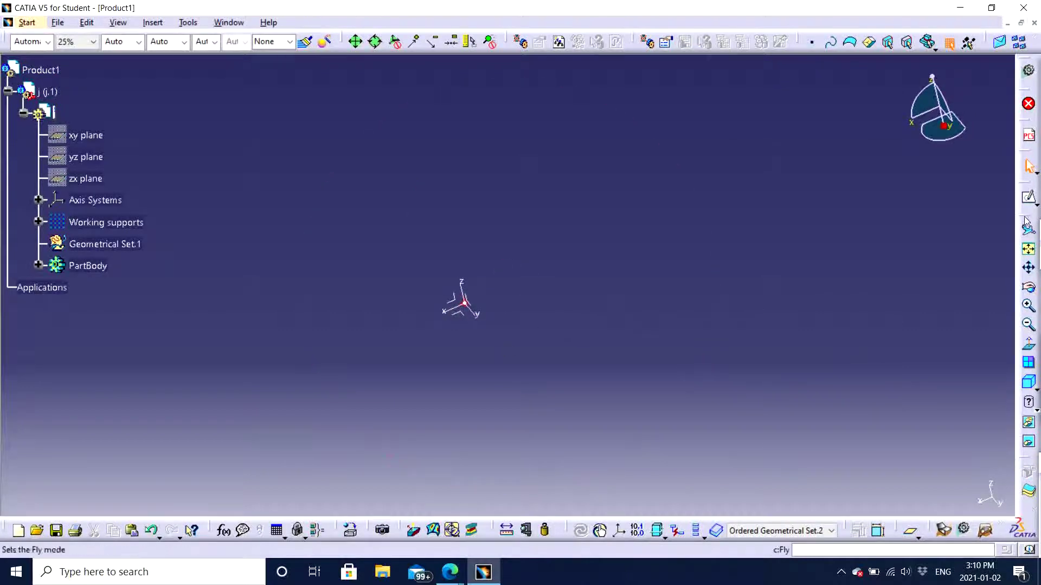
drag(1026, 221, 532, 220)
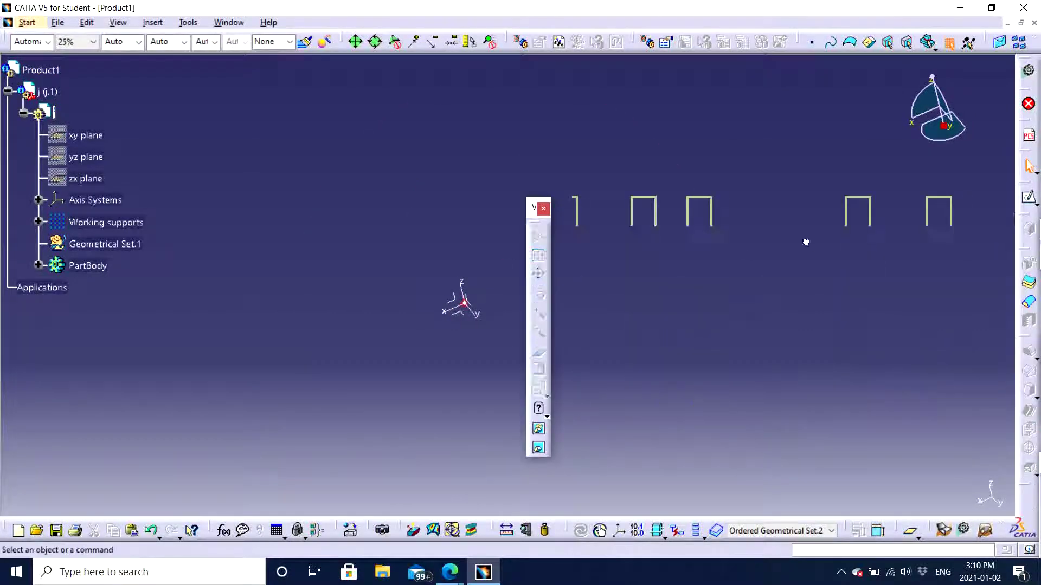
Step: Float the surface and part feature toolbars, then redock them with the View toolbar
drag(1026, 255, 762, 270)
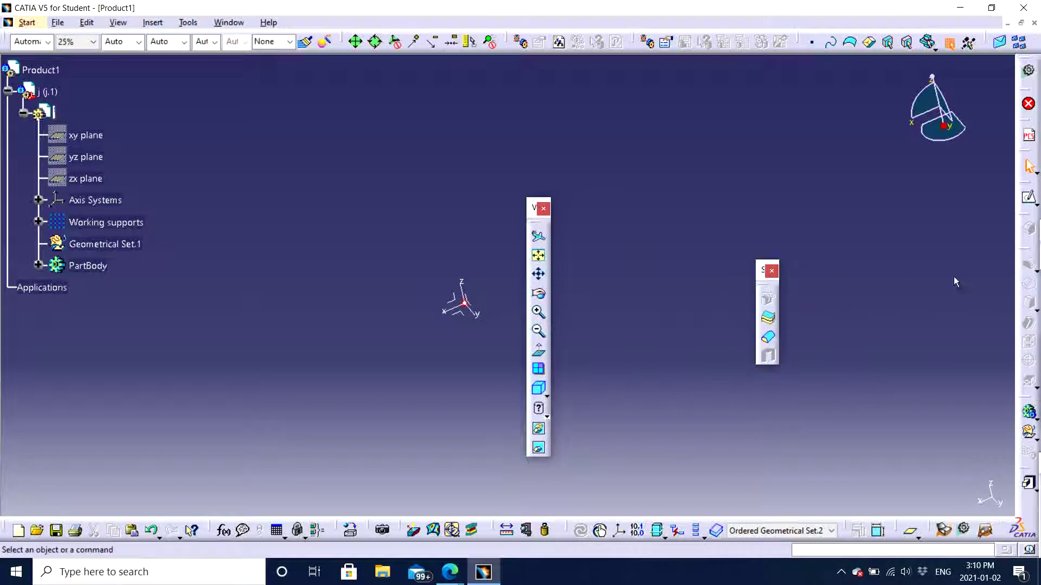
mouse_move(1026, 253)
mouse_down()
mouse_move(876, 241)
mouse_move(846, 225)
mouse_move(976, 233)
mouse_move(1026, 254)
mouse_up()
drag(761, 269, 1026, 255)
drag(535, 208, 1027, 230)
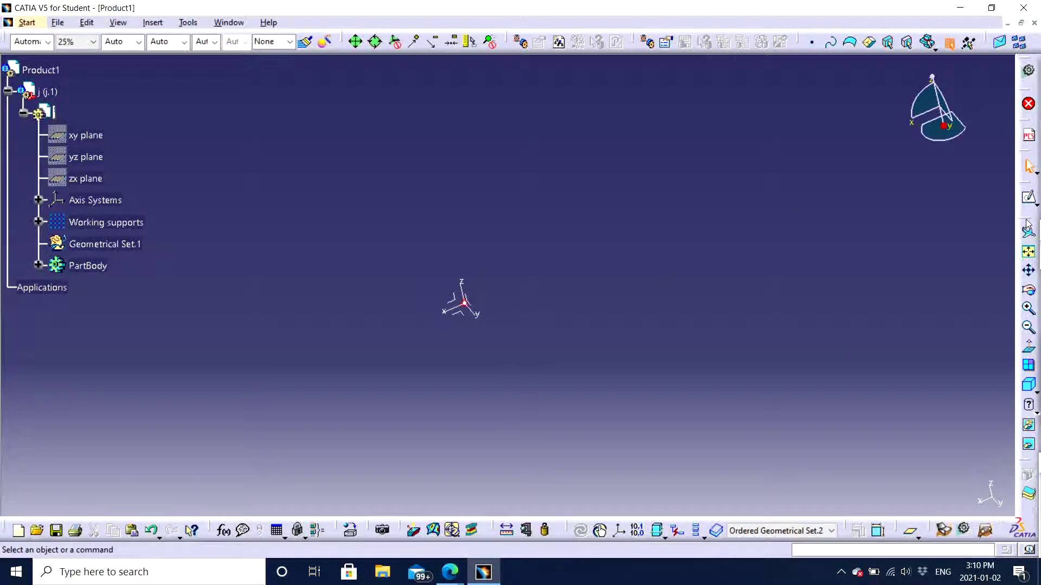
drag(1026, 221, 642, 183)
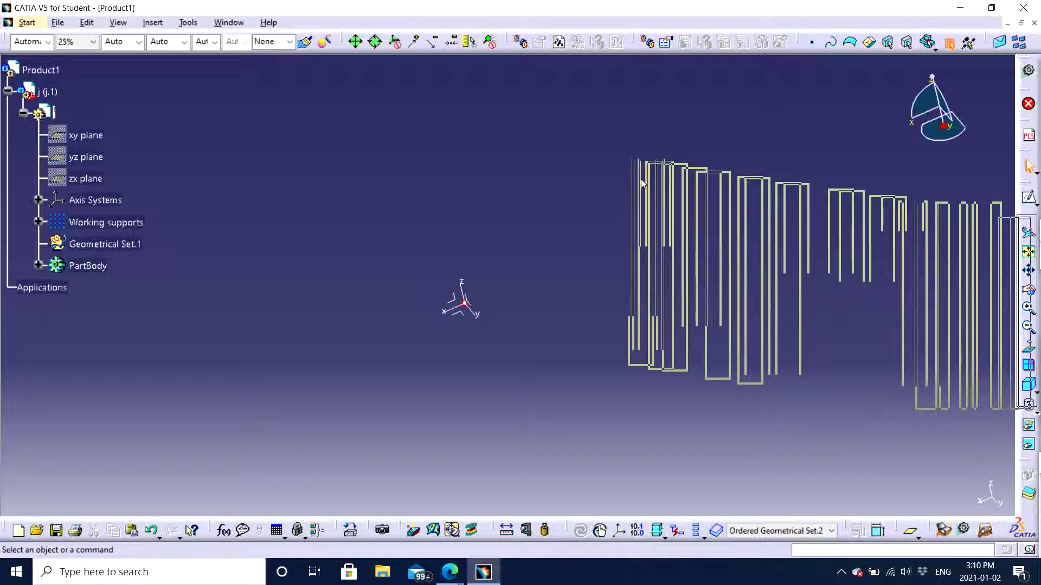
Step: Float the View toolbar as a horizontal bar, along with the Sketcher toolbar
drag(641, 183, 641, 183)
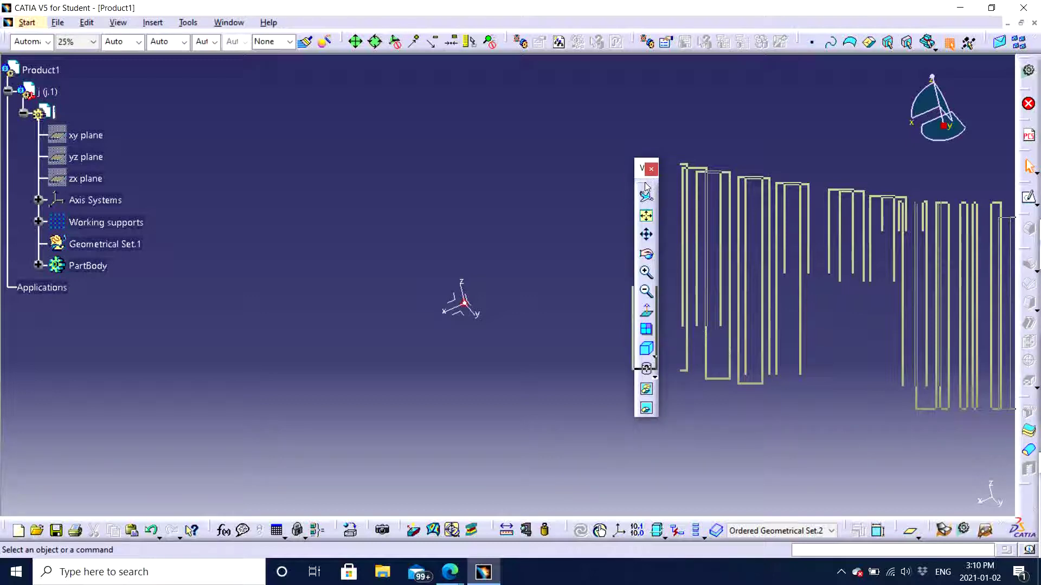
drag(645, 186, 506, 172)
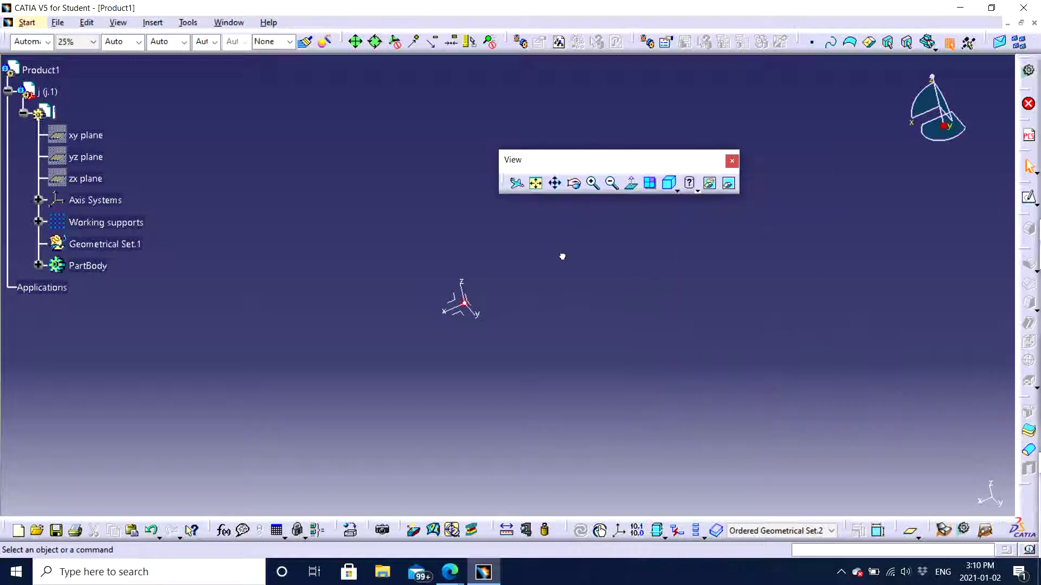
drag(1017, 190, 799, 210)
Step: Float the Dress-Up Features toolbar and position it near the top of the canvas
drag(1022, 224, 529, 271)
middle_drag(748, 346, 694, 347)
drag(539, 284, 765, 469)
drag(522, 176, 718, 135)
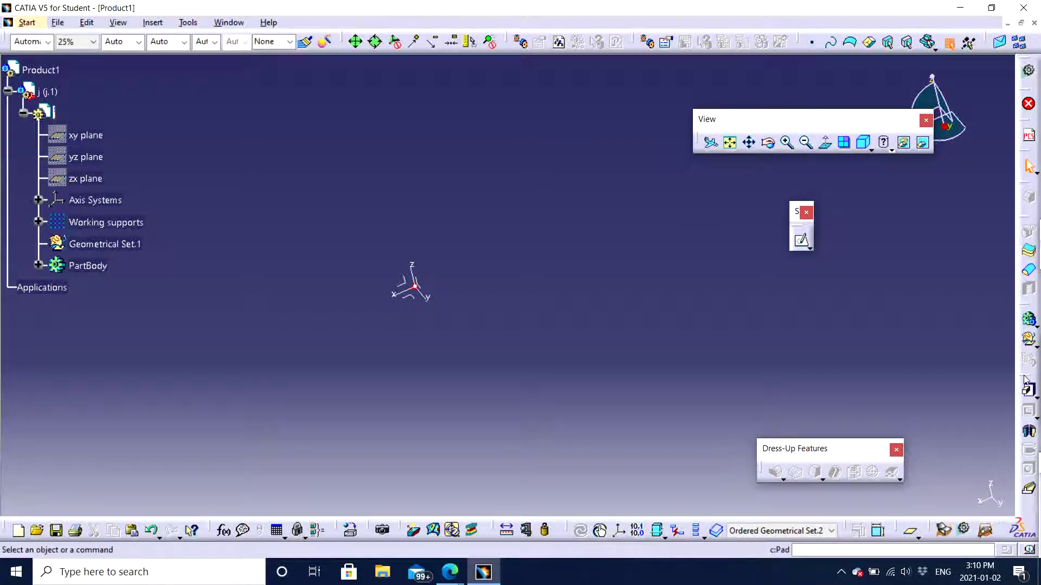
Step: Float the sketch-based, transformation, boolean, surface, reference-element and Workbenches toolbars over the canvas
drag(1028, 377, 567, 142)
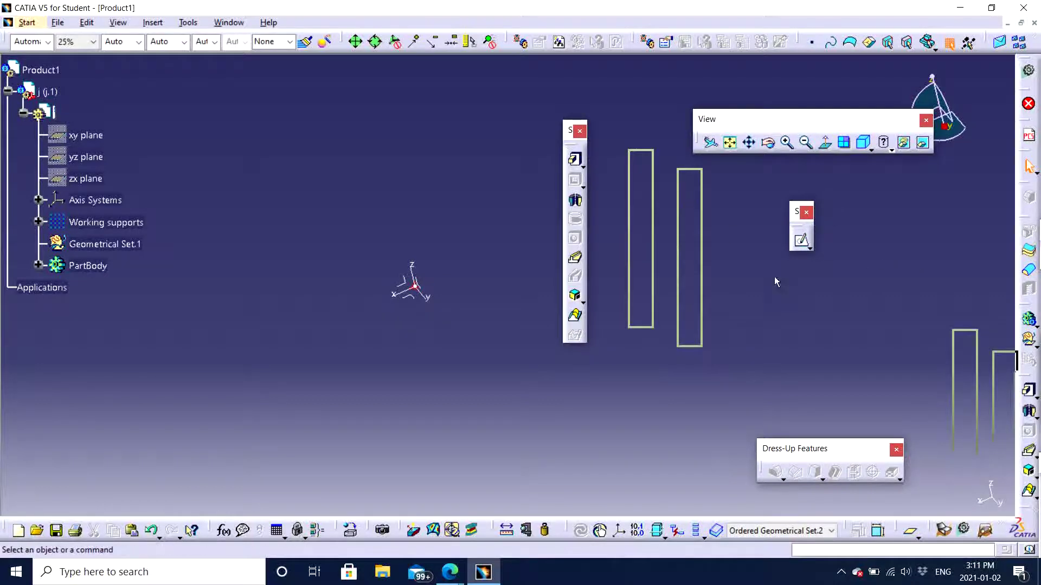
drag(1029, 379, 658, 244)
drag(1028, 382, 873, 271)
drag(1026, 381, 721, 262)
drag(1028, 382, 944, 253)
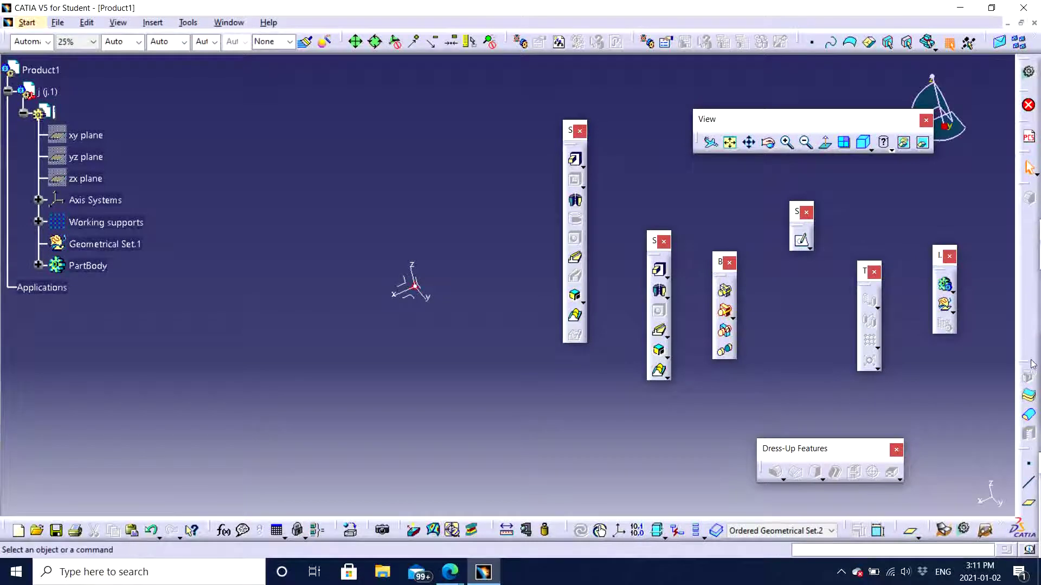
drag(1032, 364, 858, 213)
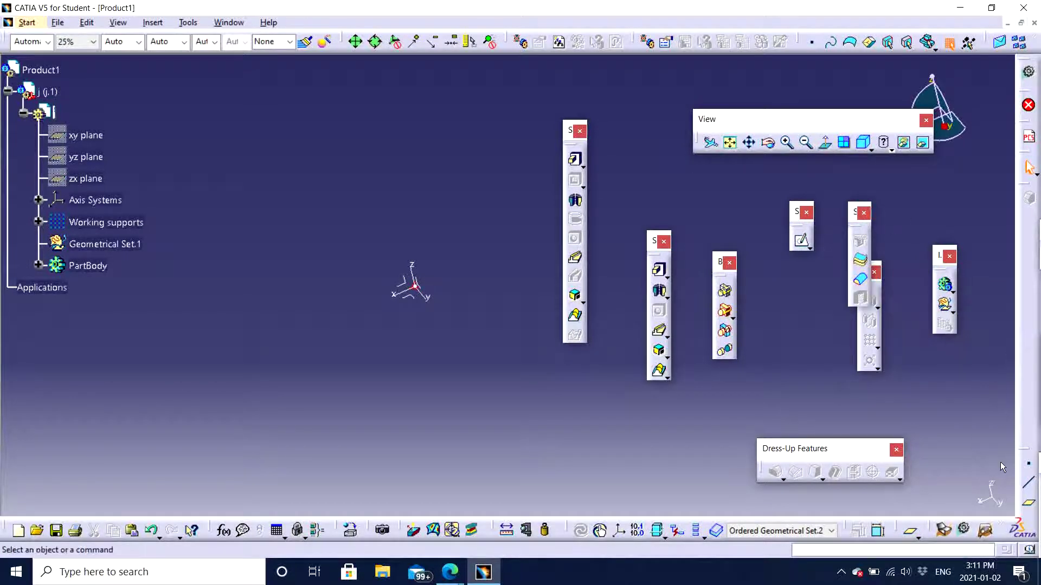
drag(1024, 451, 967, 259)
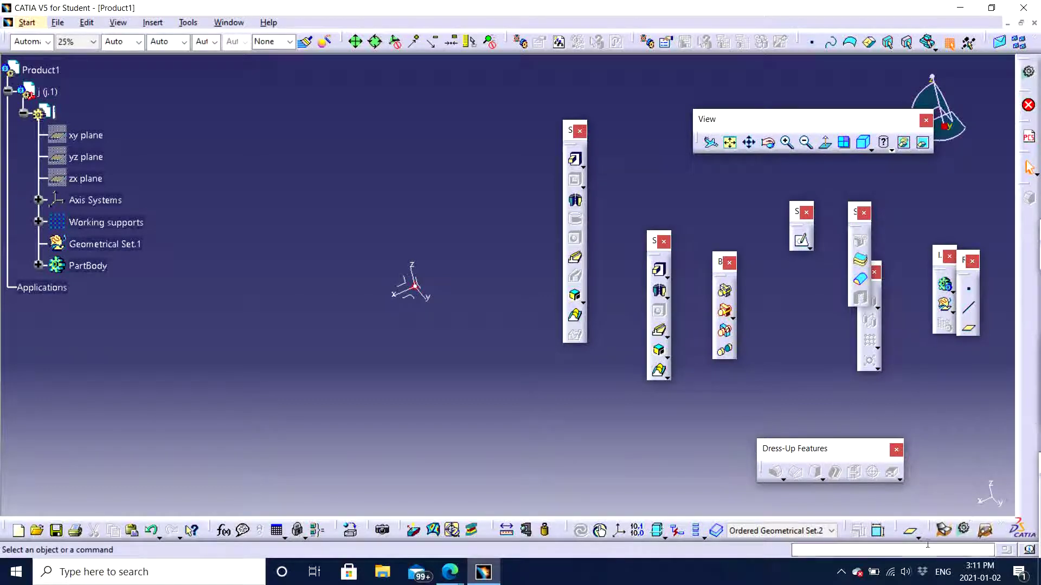
drag(933, 529, 539, 464)
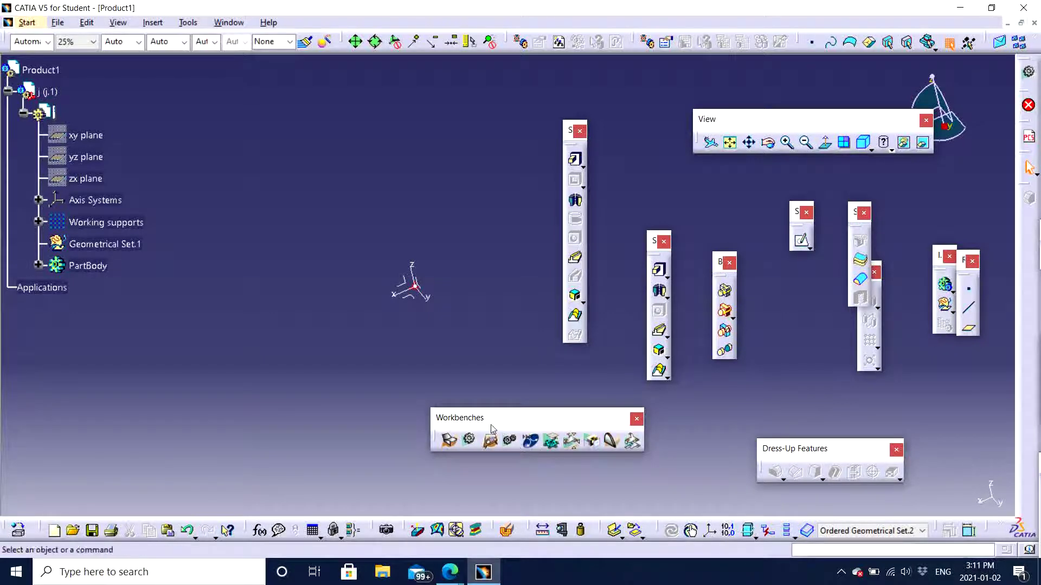
Step: Move the floating Workbenches toolbar up to the middle-left of the canvas
drag(491, 428, 353, 223)
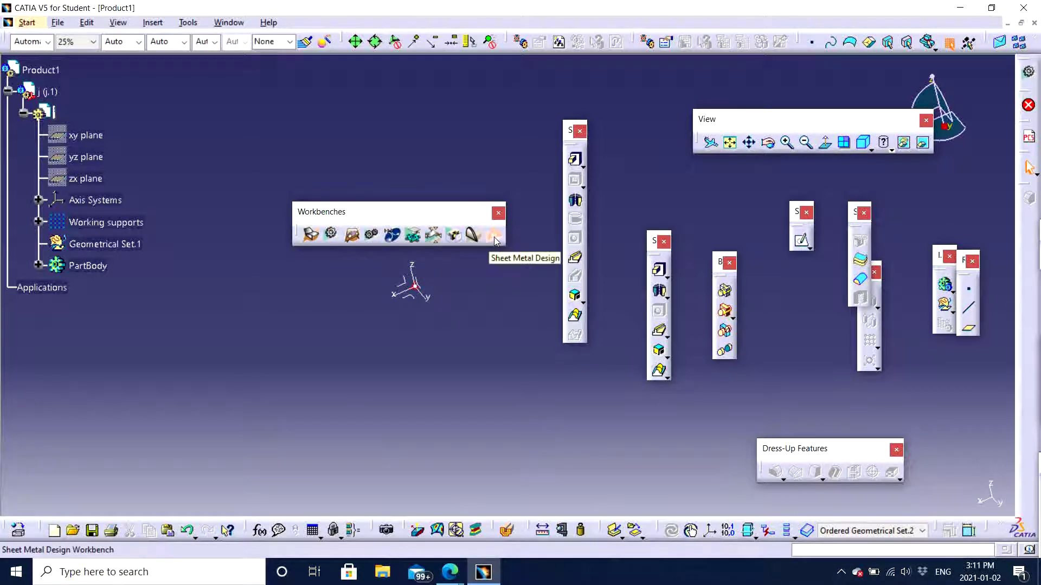
click(367, 242)
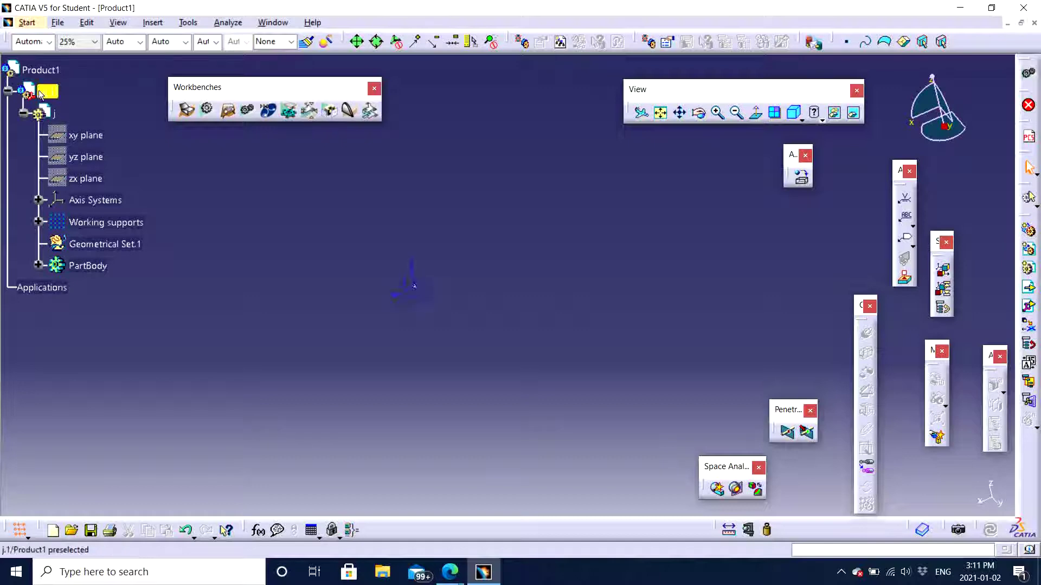
click(56, 91)
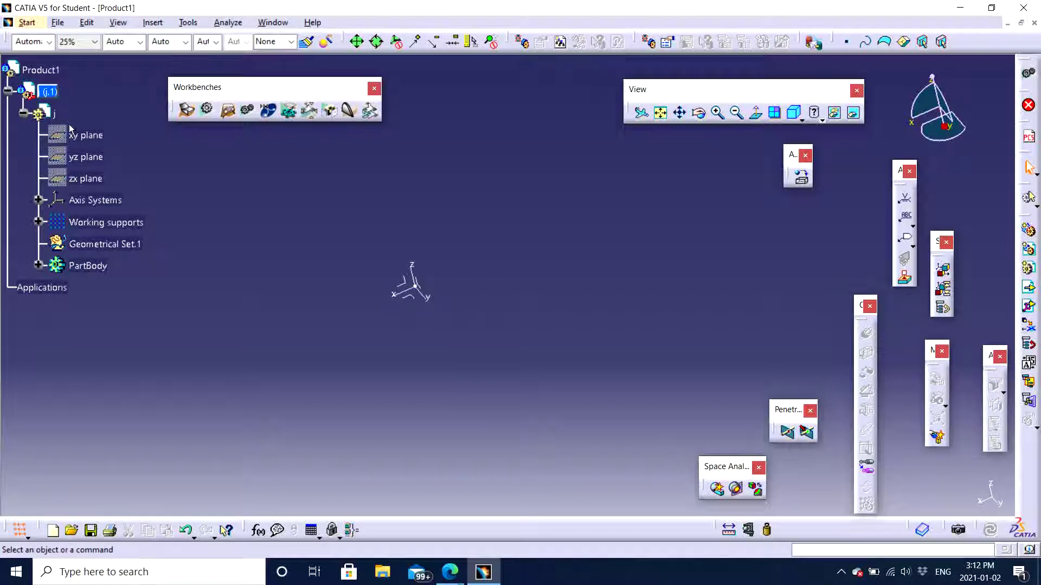
click(55, 113)
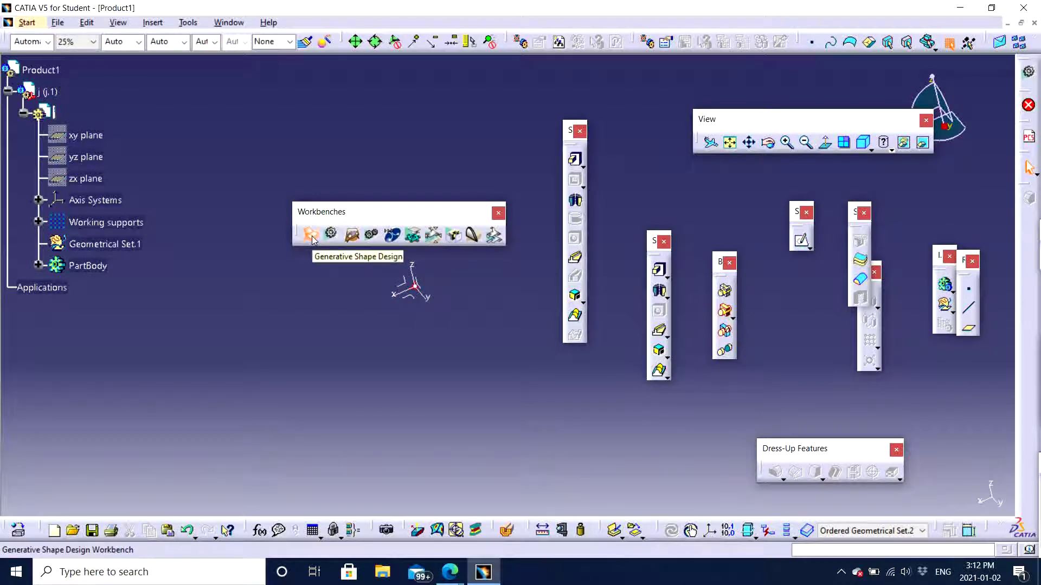
Step: Switch part j to the Generative Shape Design workbench and turn the view slightly
click(311, 235)
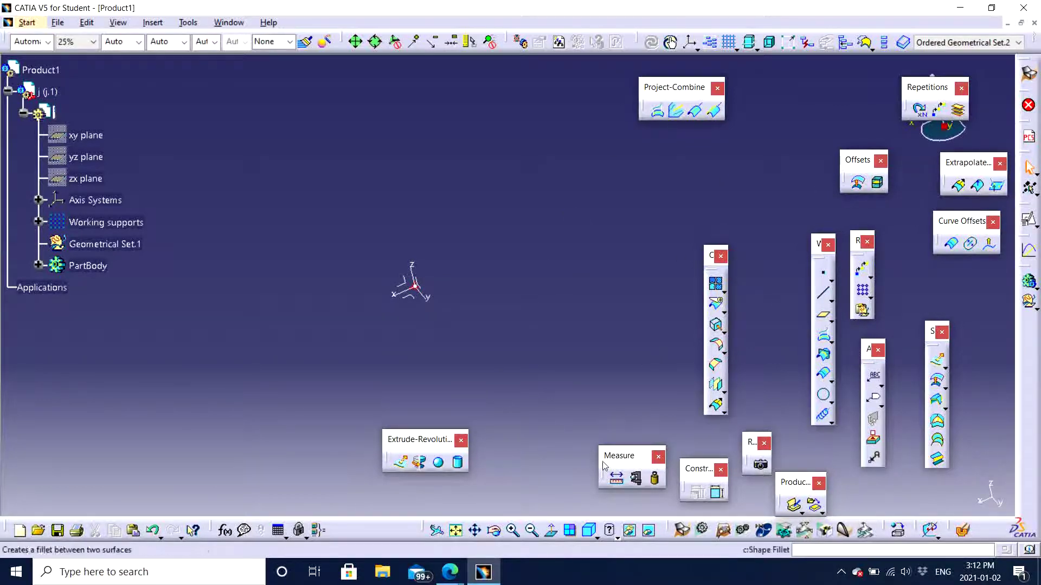
middle_drag(448, 296, 487, 283)
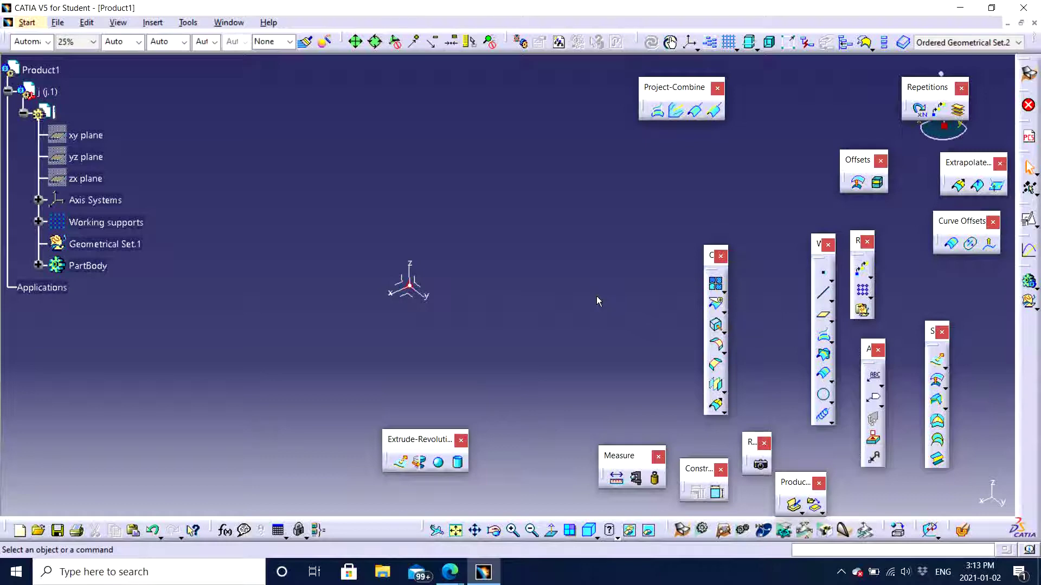
Step: Move the workbench icon group to the top row and float it as a Workbenches toolbar
middle_drag(601, 317, 509, 321)
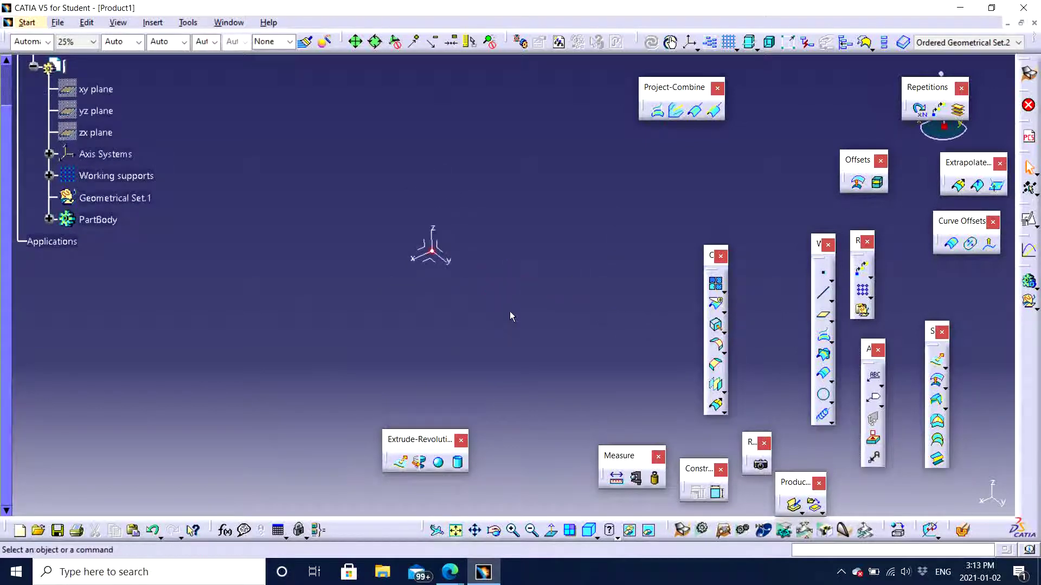
drag(672, 530, 487, 141)
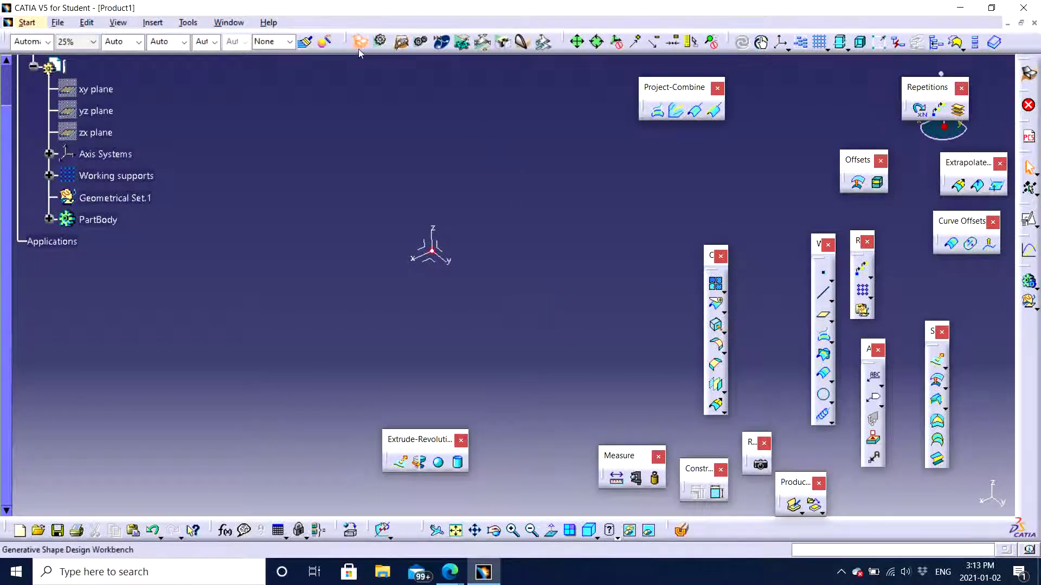
drag(350, 44, 354, 62)
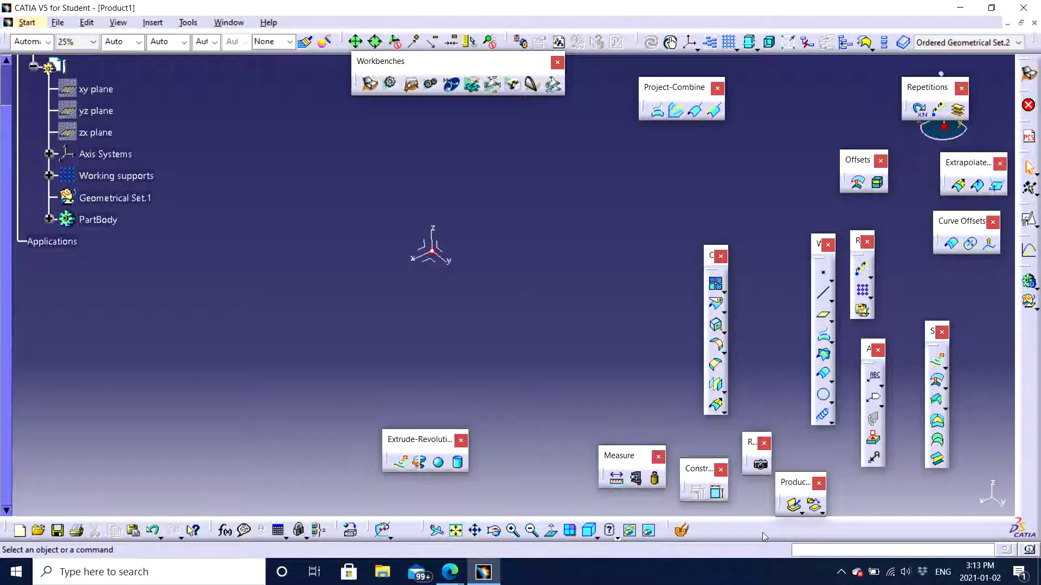
Step: Enable the Surface Machining Tools toolbars and float the new toolbar onto the canvas
right_click(740, 528)
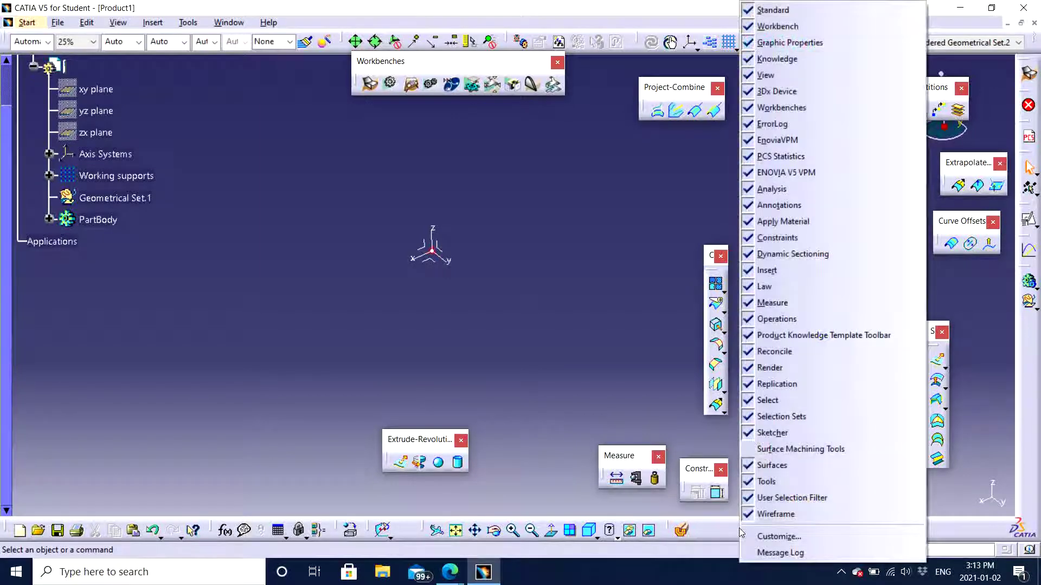
click(823, 456)
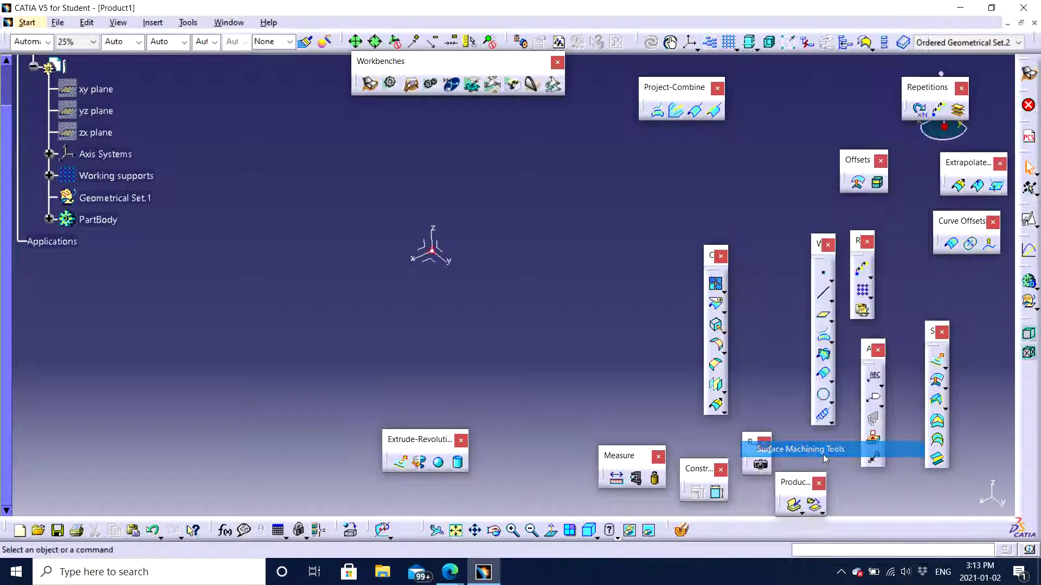
drag(1028, 322, 671, 227)
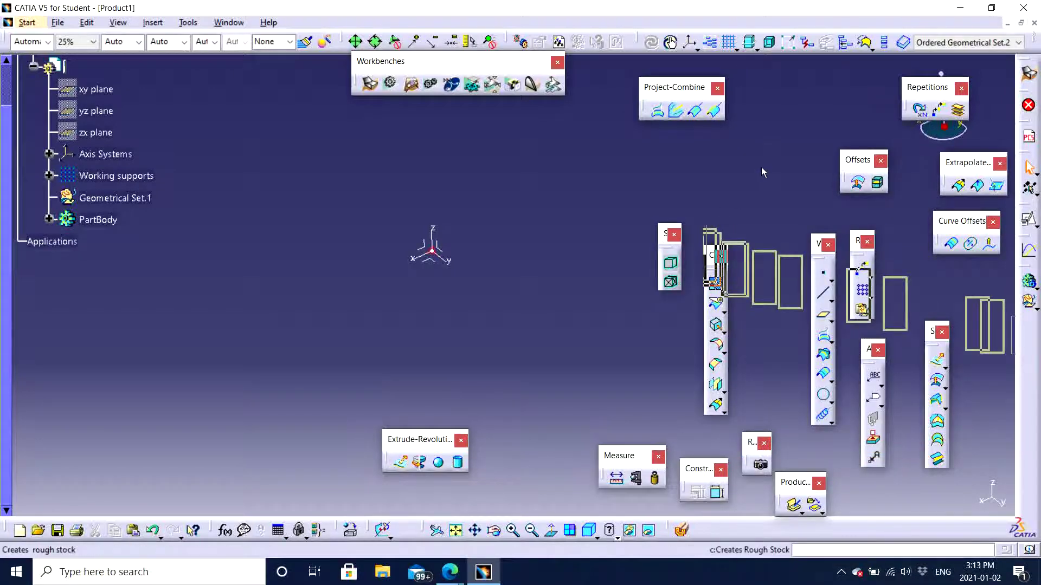
right_click(775, 526)
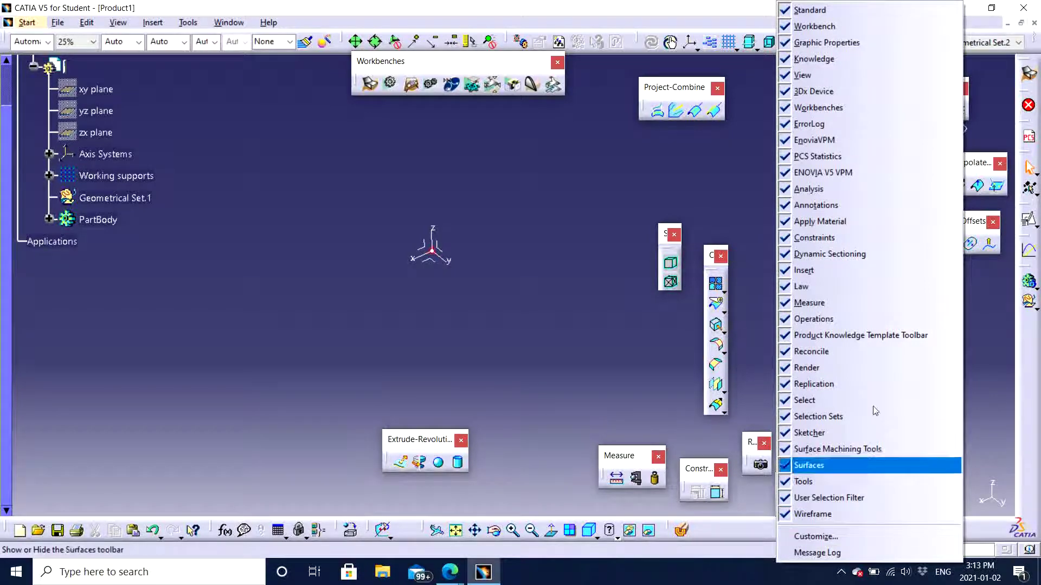
click(983, 393)
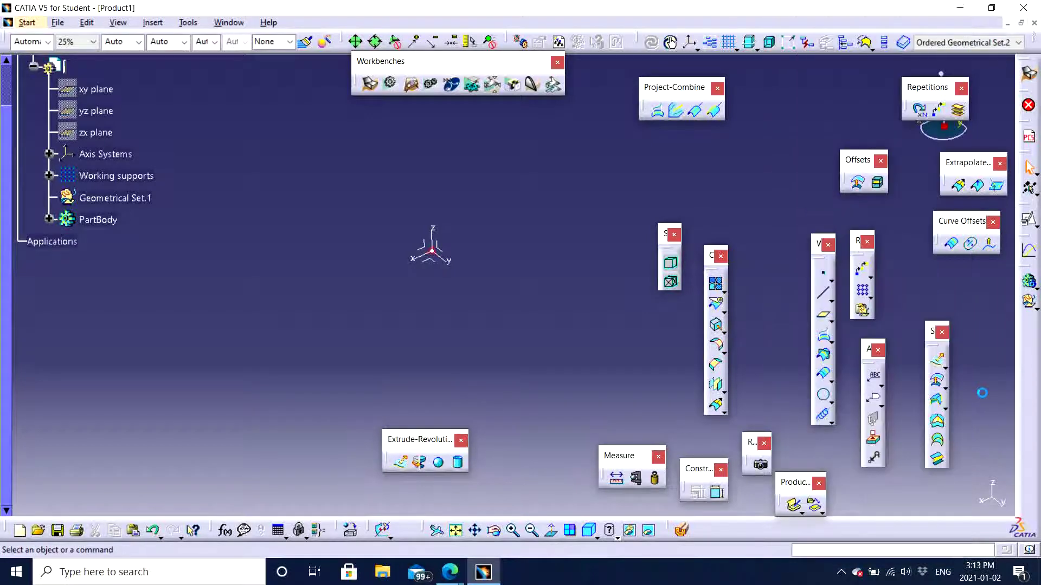
right_click(779, 525)
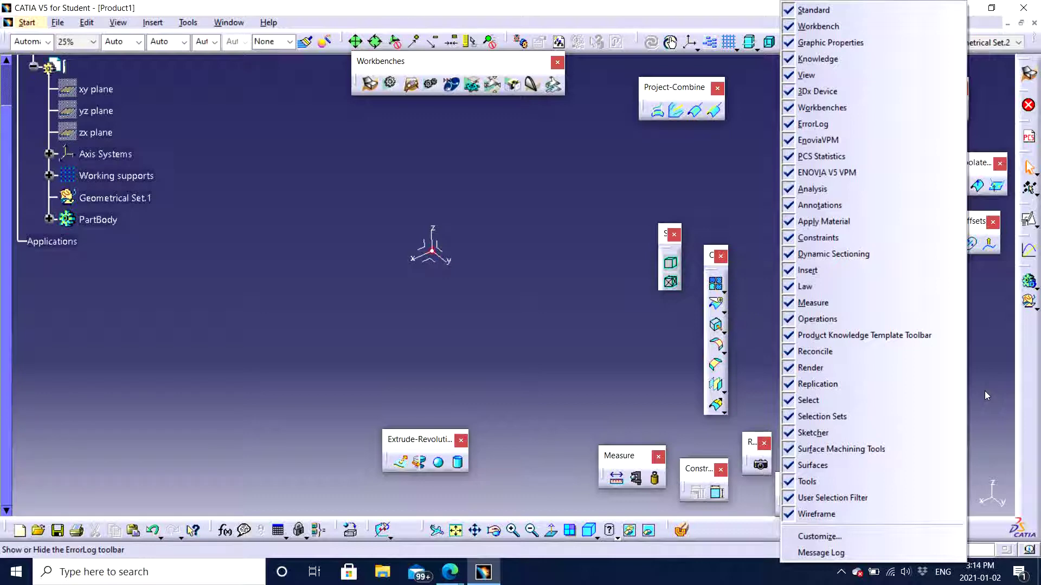
Step: In Customize's Start Menu settings, add Drafting to the favourite workbenches
click(832, 539)
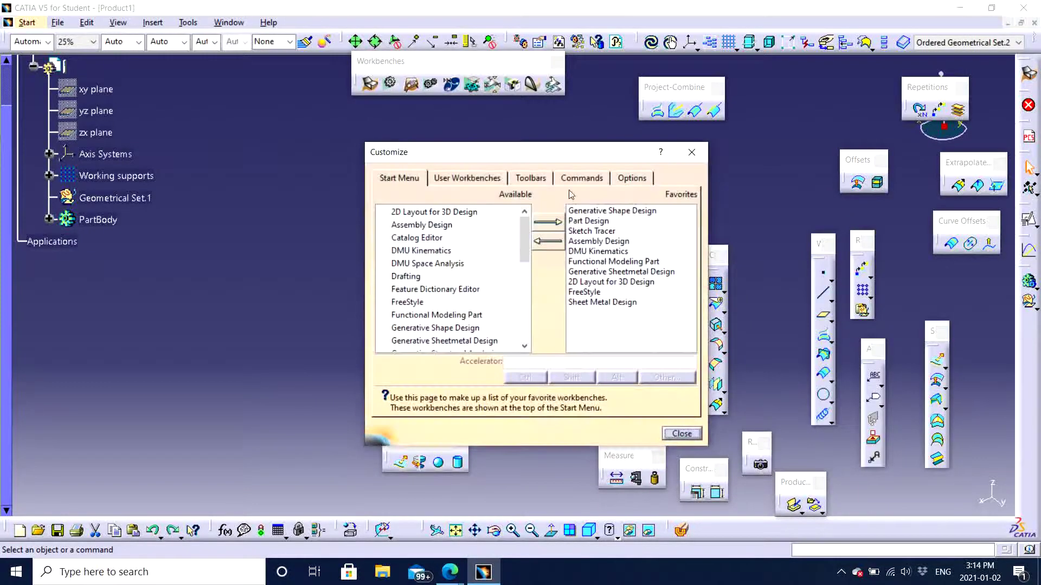
drag(556, 157, 419, 143)
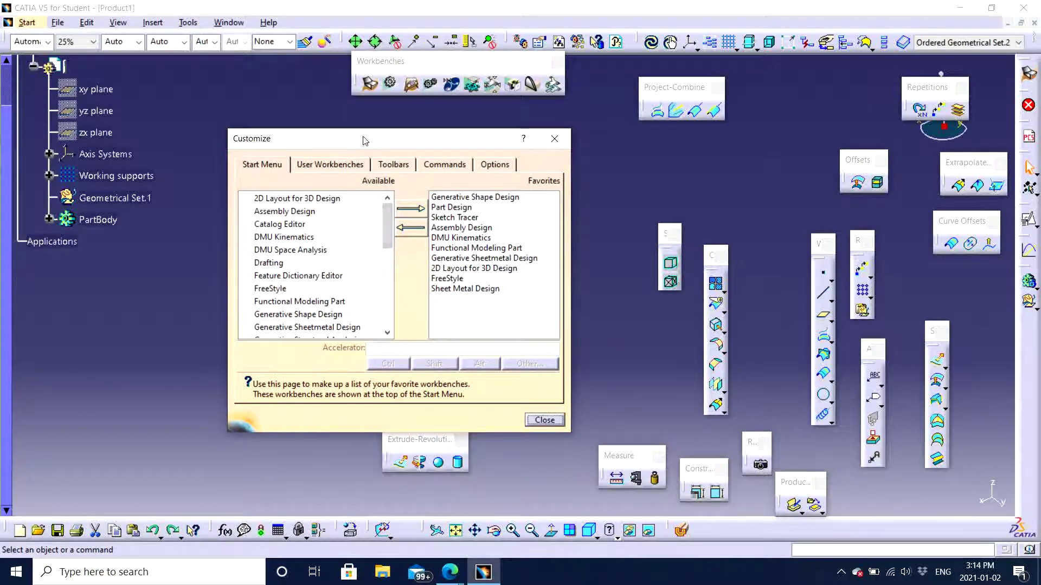
drag(361, 137, 294, 156)
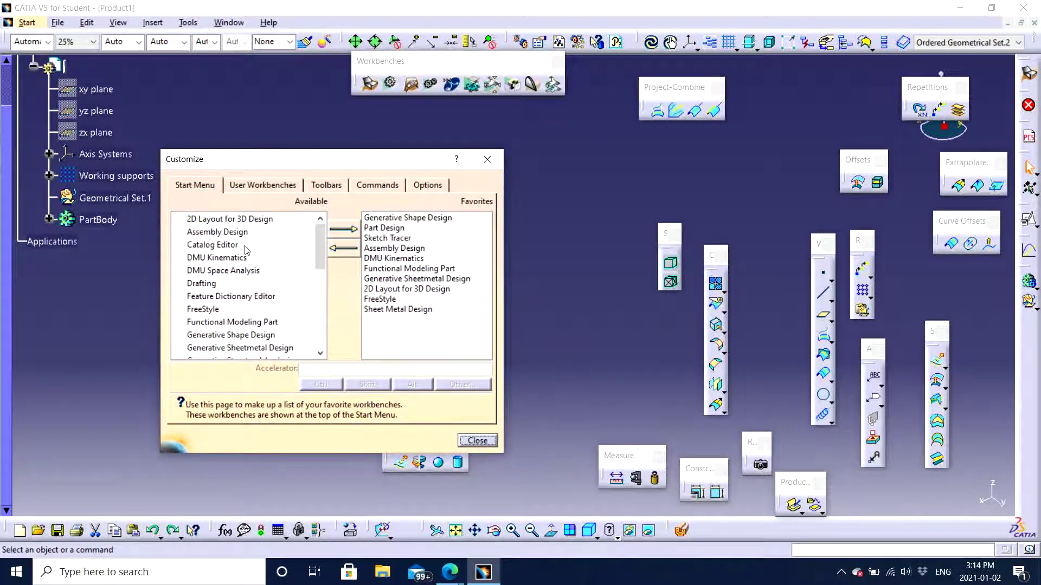
click(233, 233)
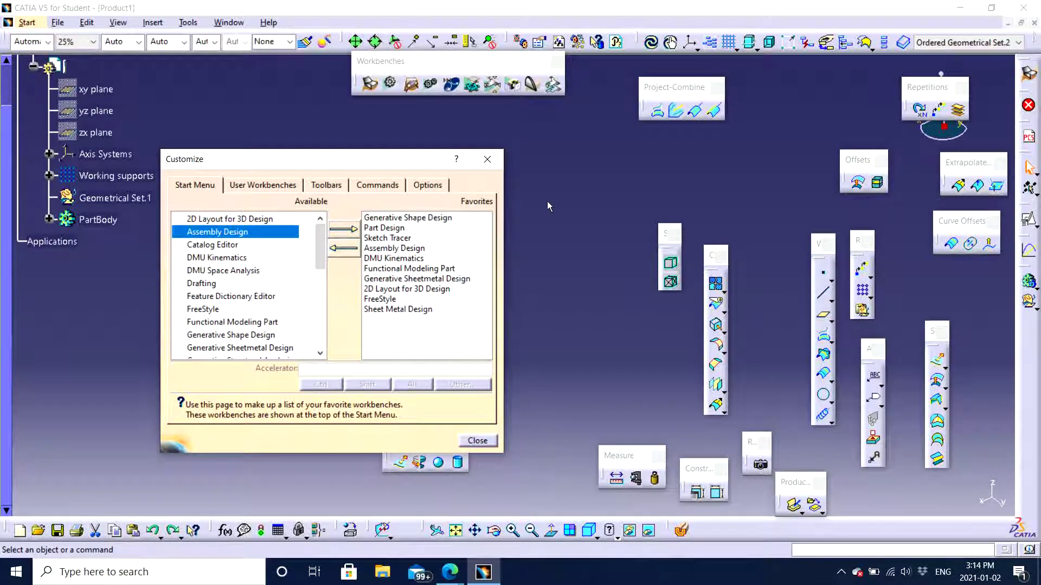
click(209, 283)
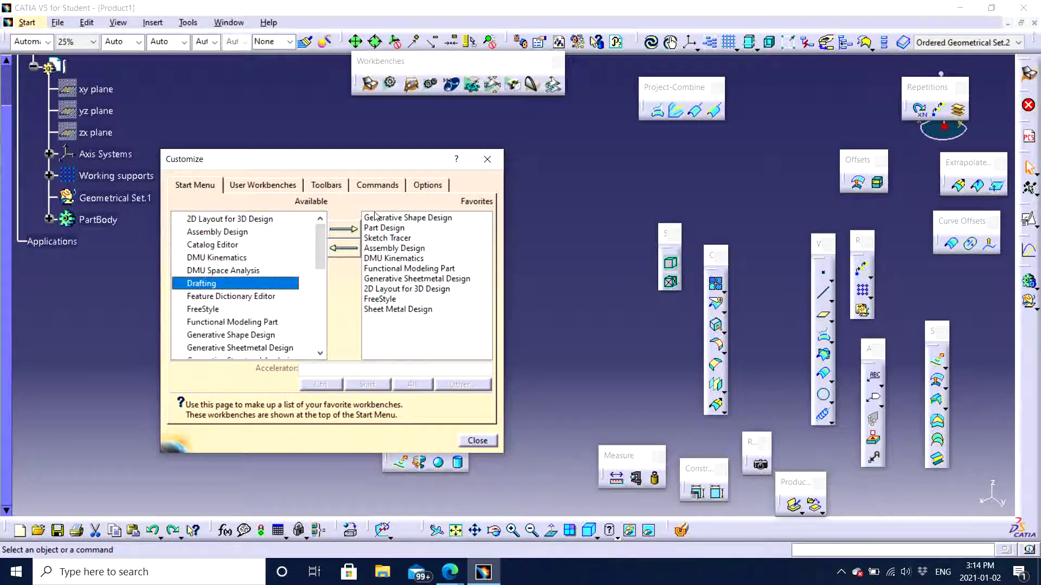
click(347, 230)
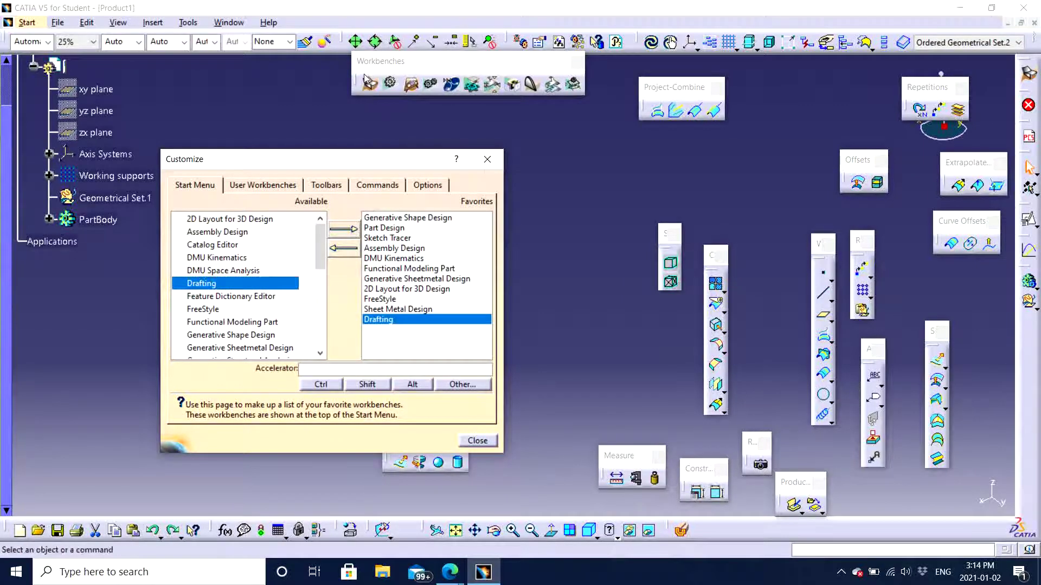
Step: Add Part Design to the favourite workbenches too and close the Customize dialog
drag(366, 80, 337, 106)
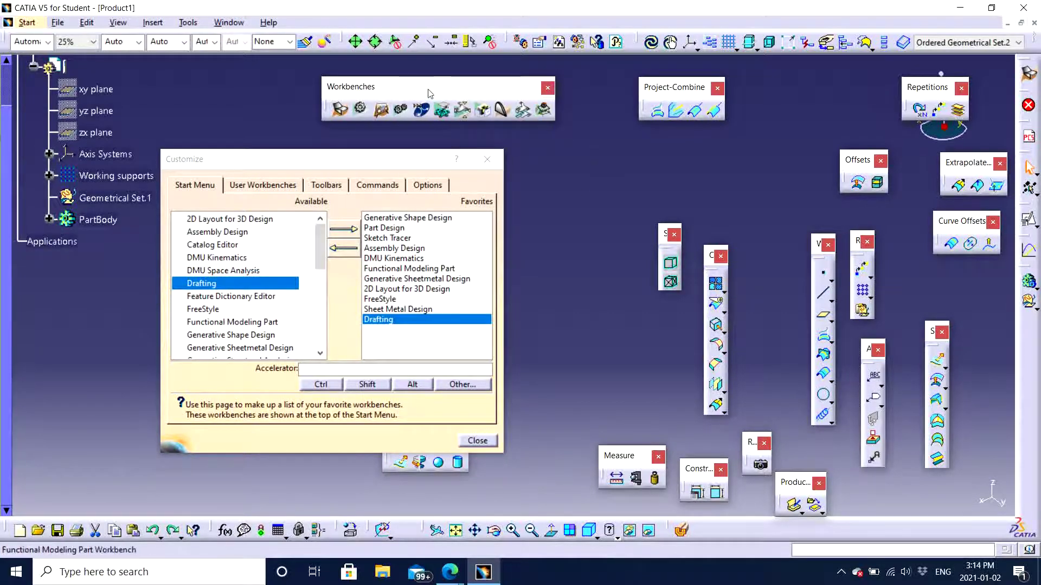
click(397, 228)
click(343, 248)
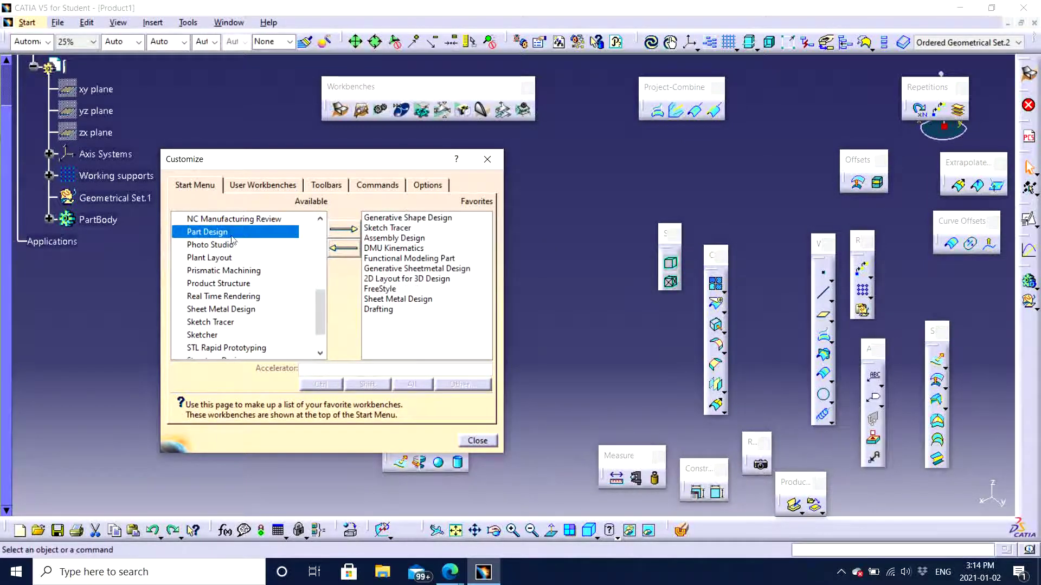
click(341, 230)
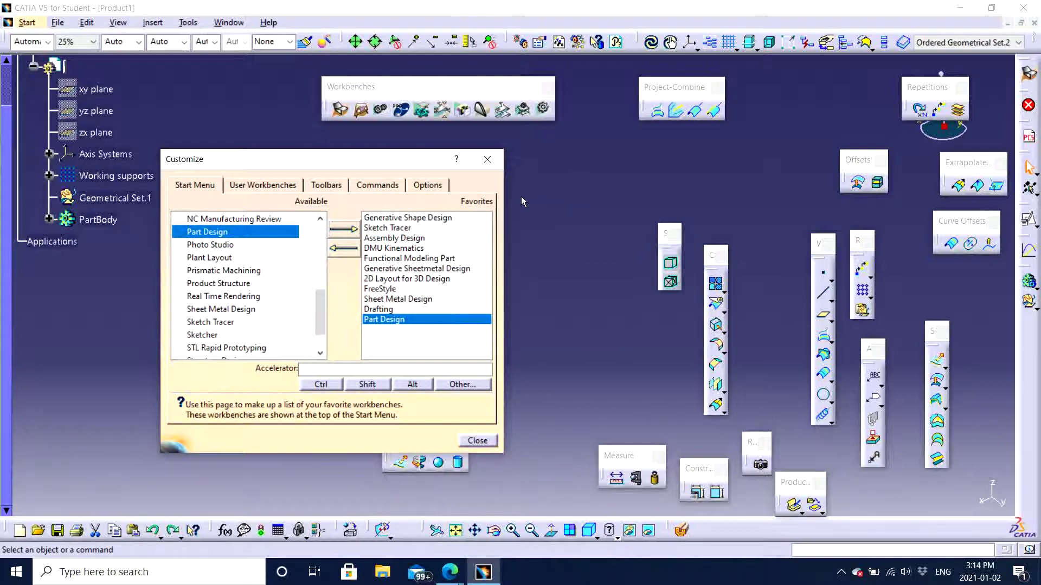
click(487, 160)
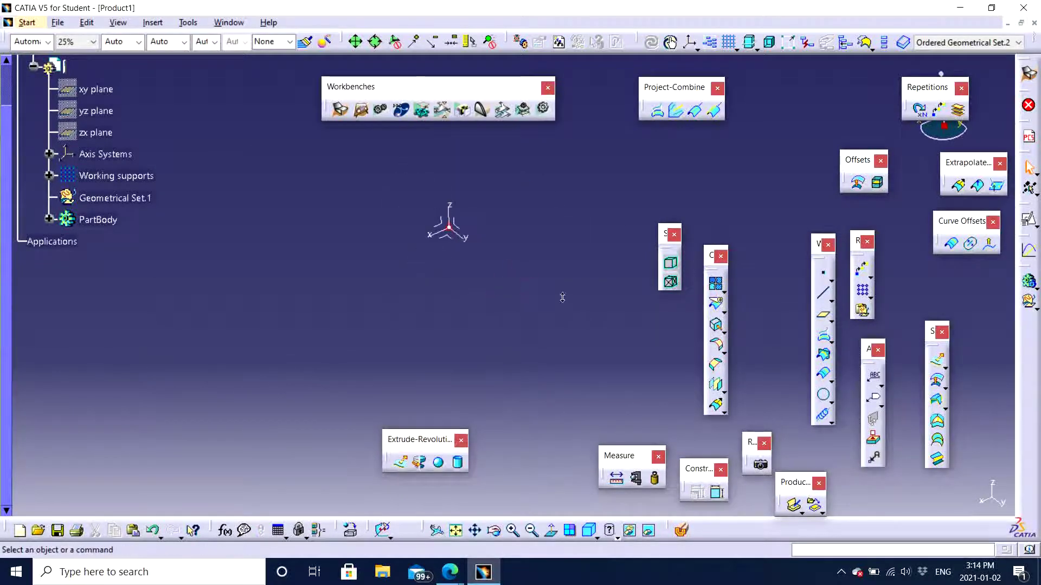
middle_drag(562, 297, 521, 274)
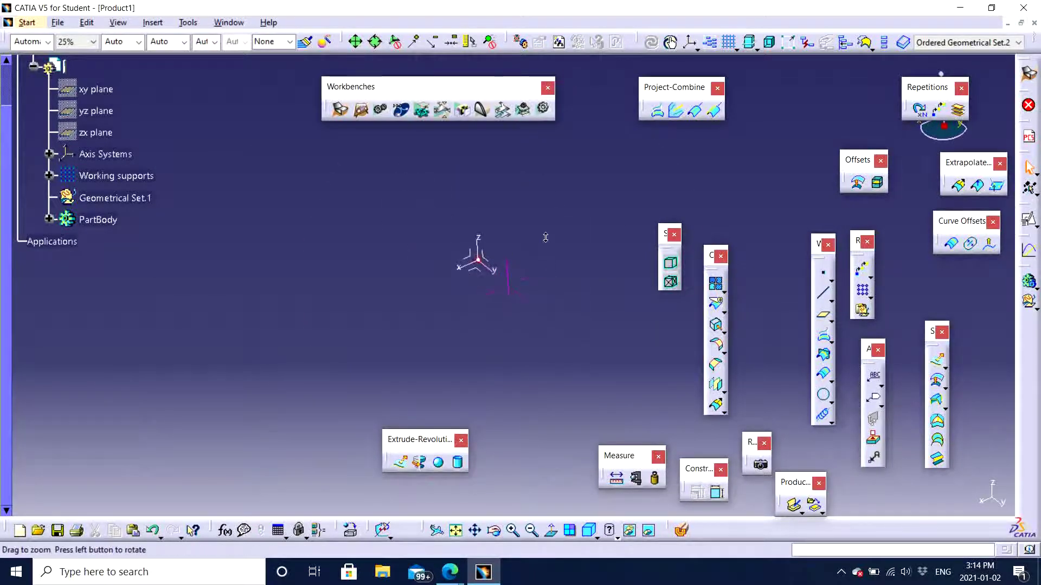
middle_drag(545, 237, 519, 320)
scroll(412, 338, up, 2)
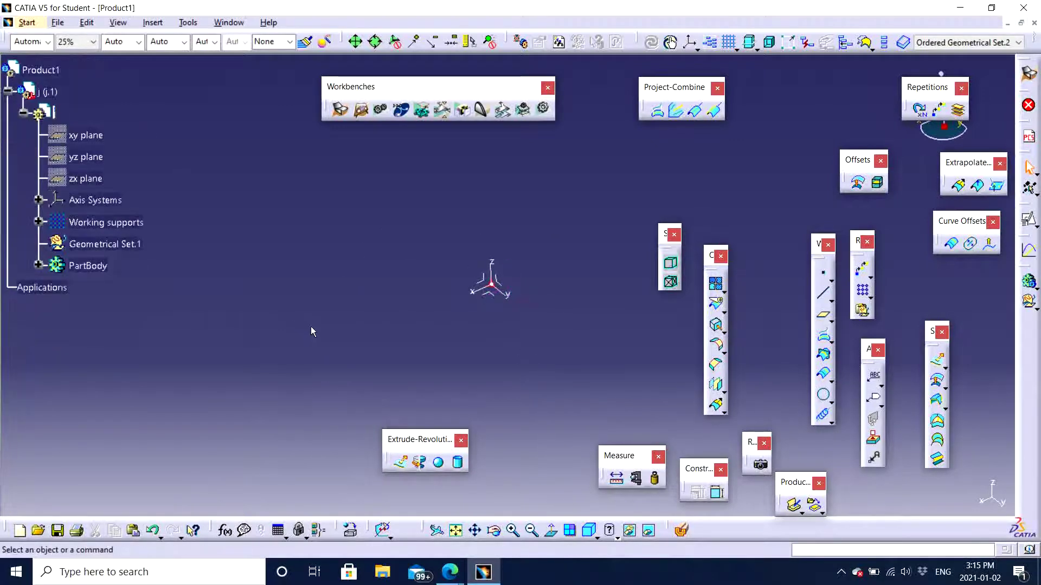
scroll(320, 330, up, 2)
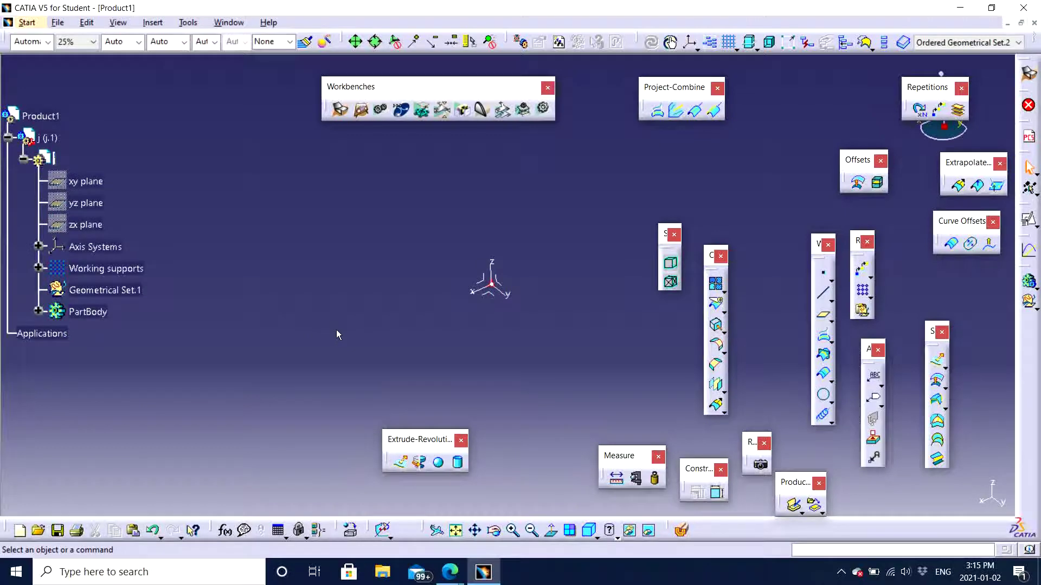